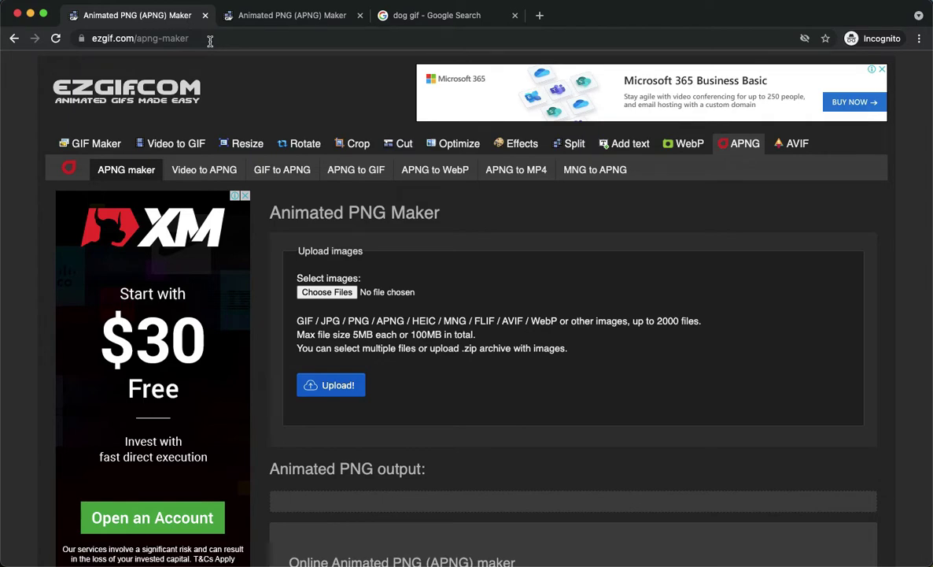
click(403, 24)
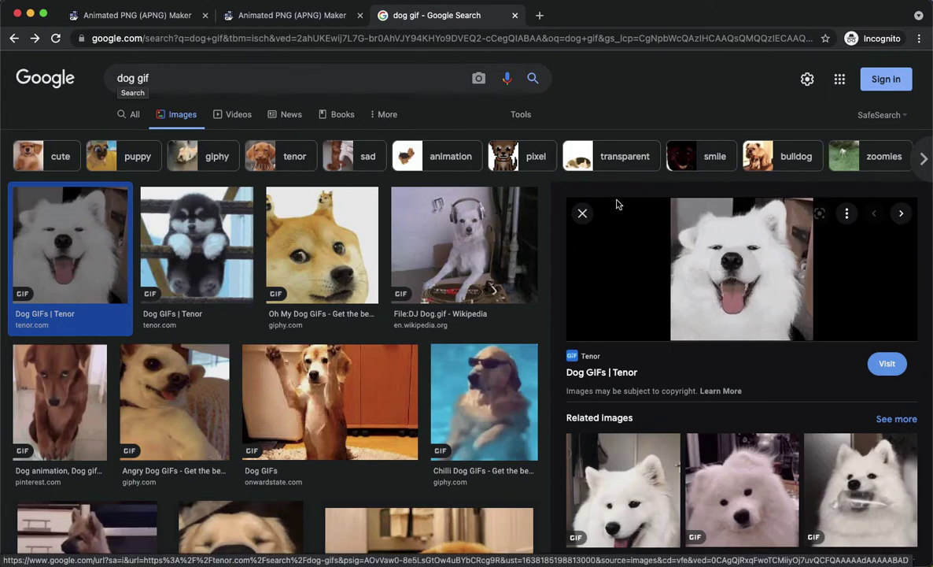
right_click(705, 256)
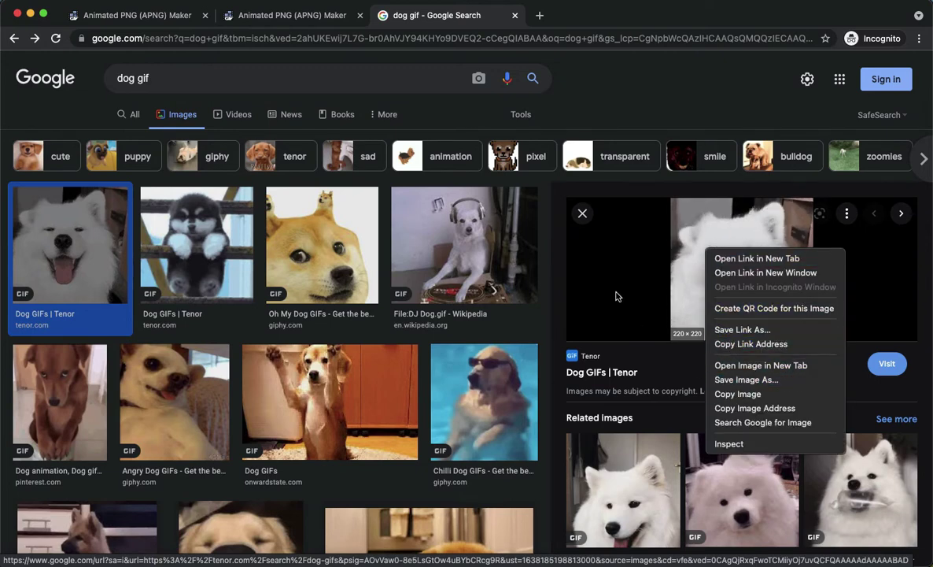
click(675, 366)
click(144, 21)
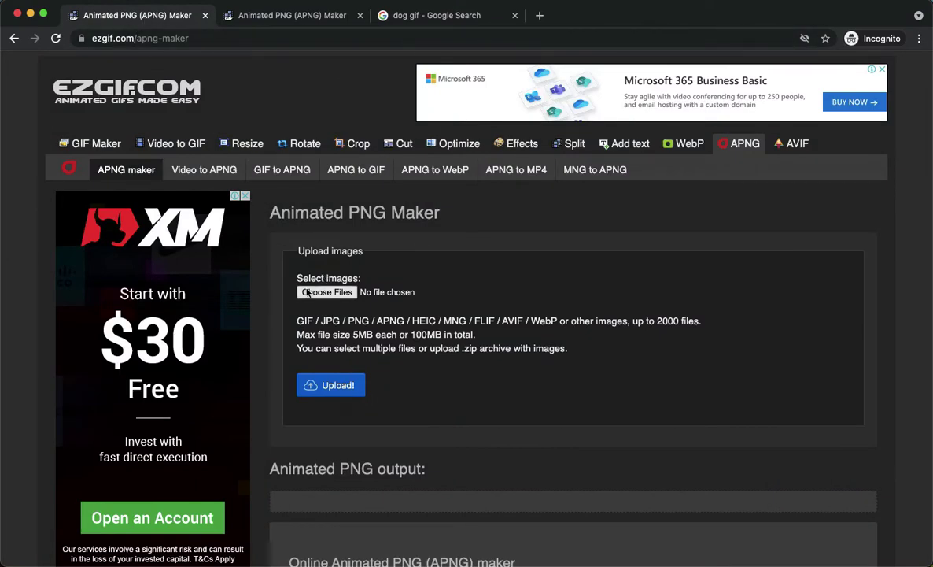
Step: Upload funny-animals-dog.gif from Downloads to the Animated PNG Maker and view its 23 frames
click(308, 292)
double_click(341, 221)
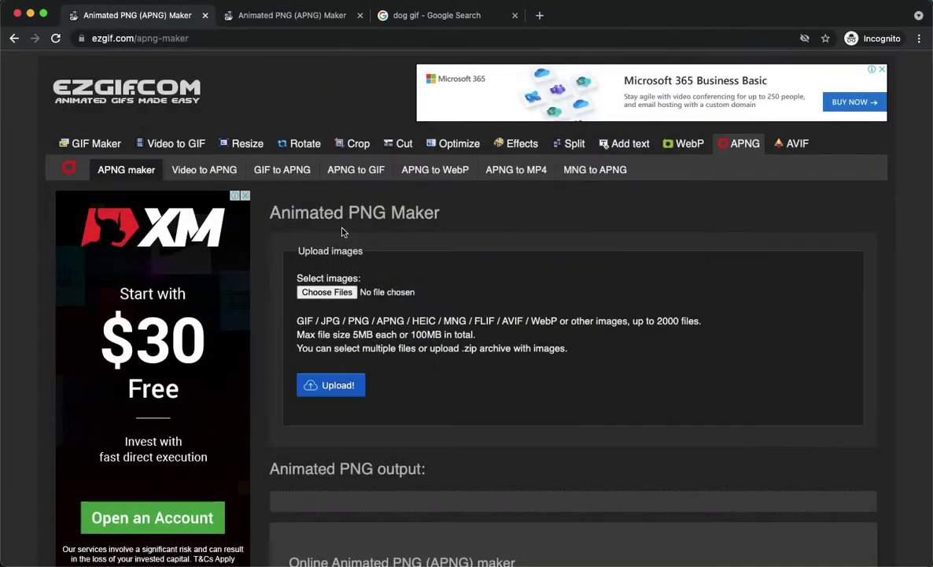
scroll(348, 309, down, 1)
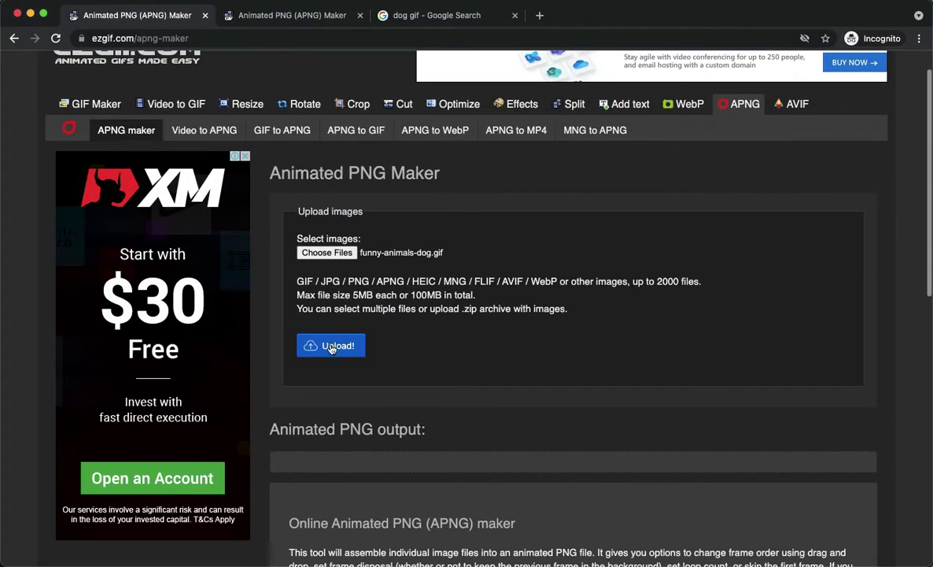
click(346, 353)
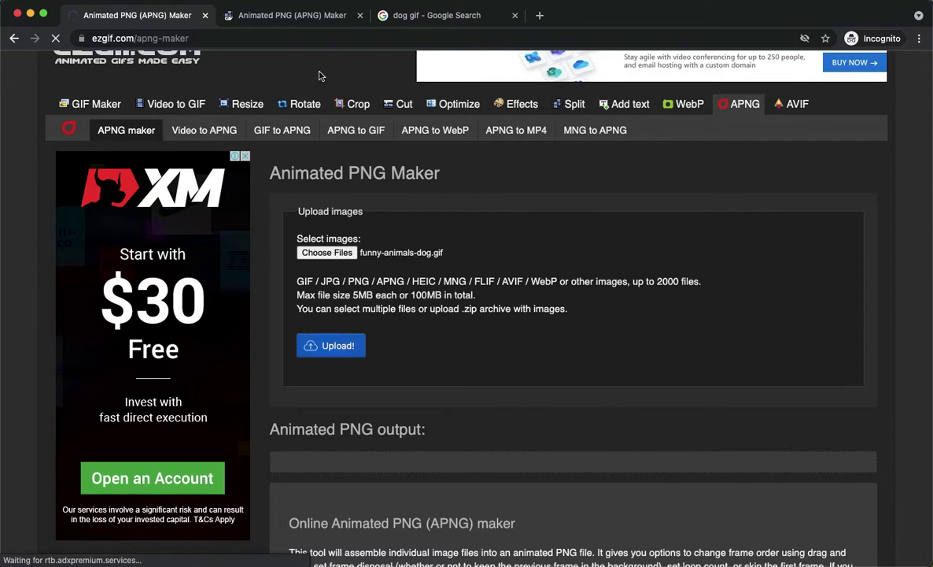
click(275, 24)
scroll(445, 307, up, 5)
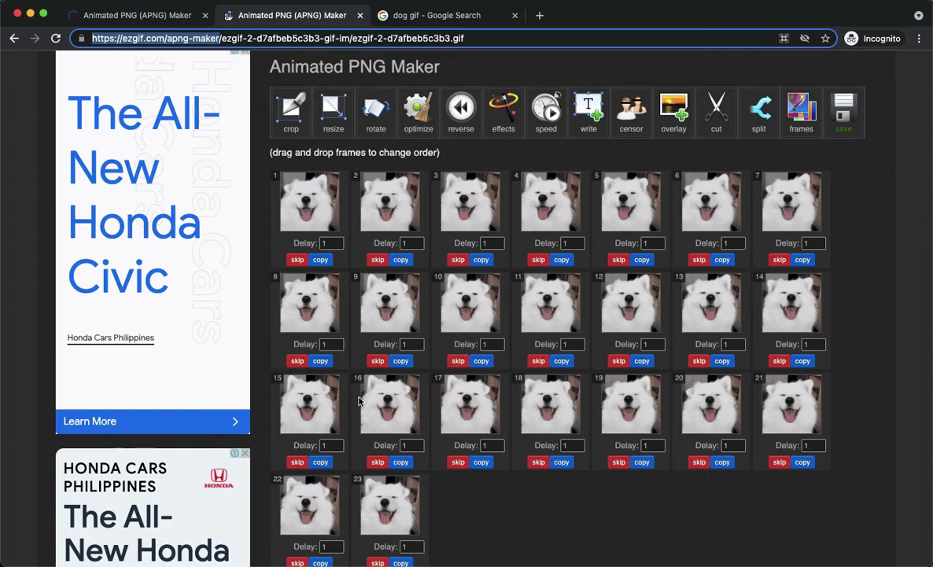
Step: Scroll the APNG Maker page to the crossfade effect and the resulting 184-frame 220×220 APNG
scroll(342, 394, down, 3)
scroll(650, 380, down, 2)
scroll(650, 380, up, 3)
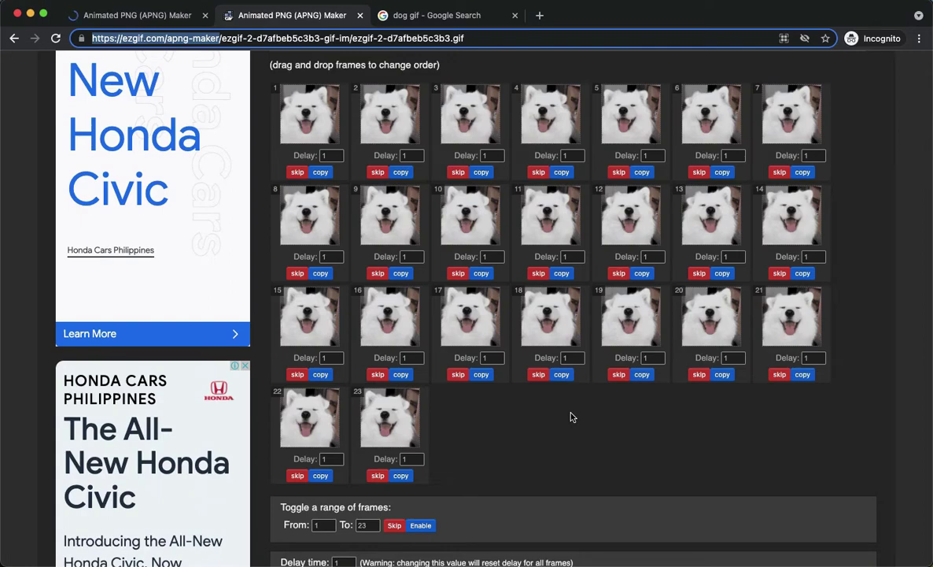
scroll(572, 417, down, 9)
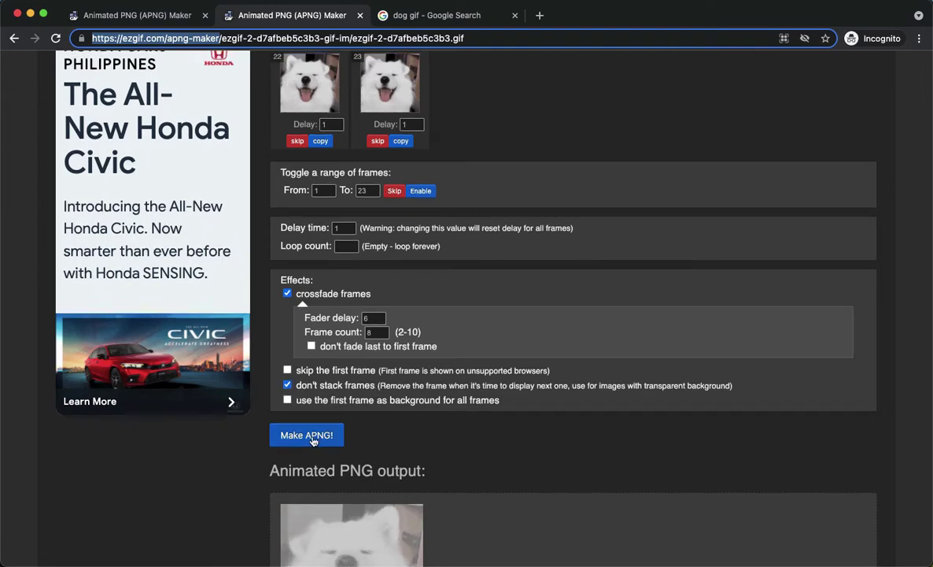
scroll(313, 439, down, 2)
scroll(315, 440, down, 3)
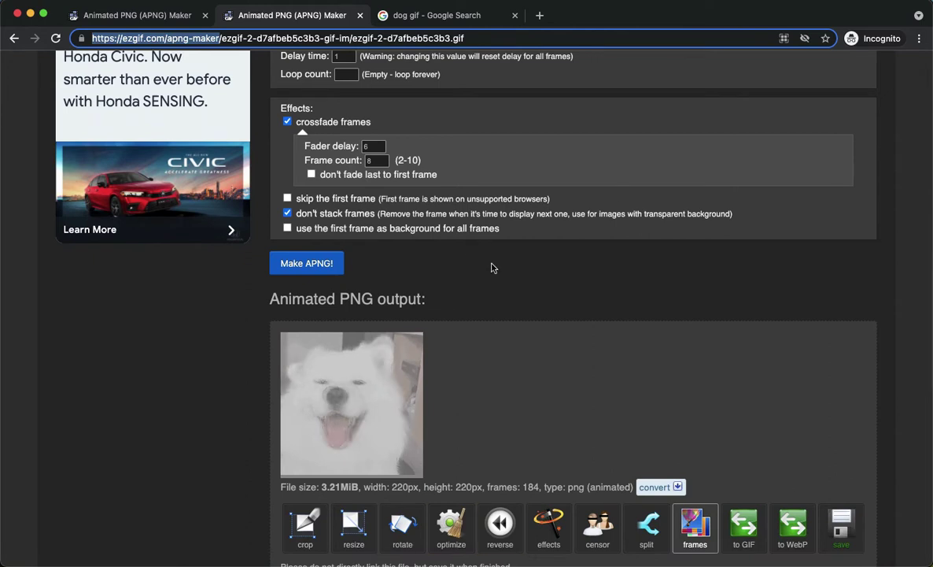
scroll(577, 429, up, 1)
scroll(670, 392, down, 2)
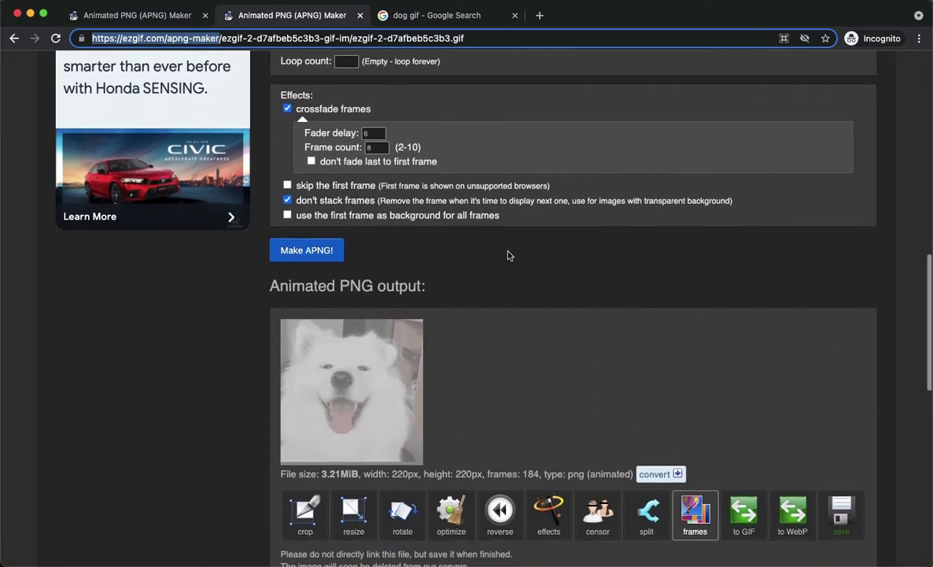
scroll(403, 283, up, 5)
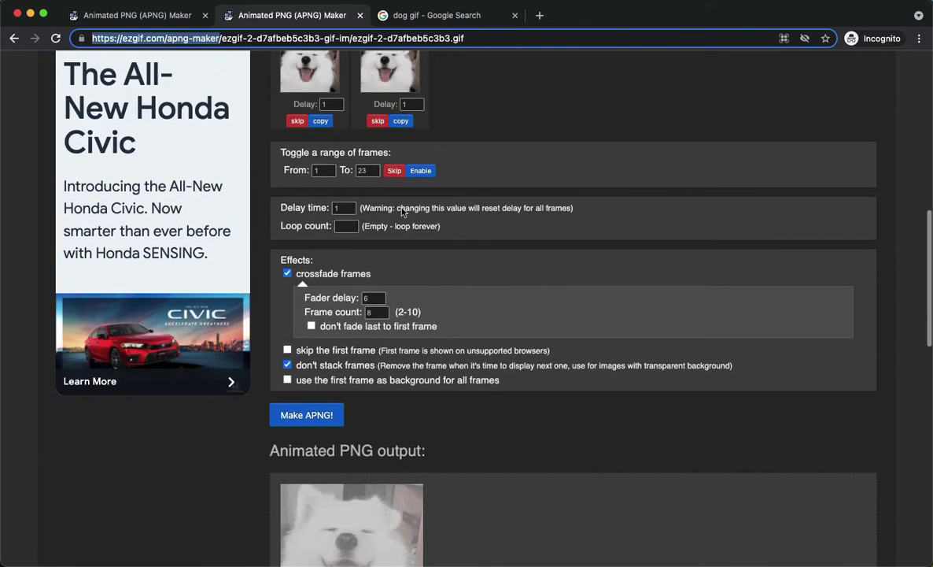
scroll(319, 185, up, 2)
scroll(338, 222, up, 1)
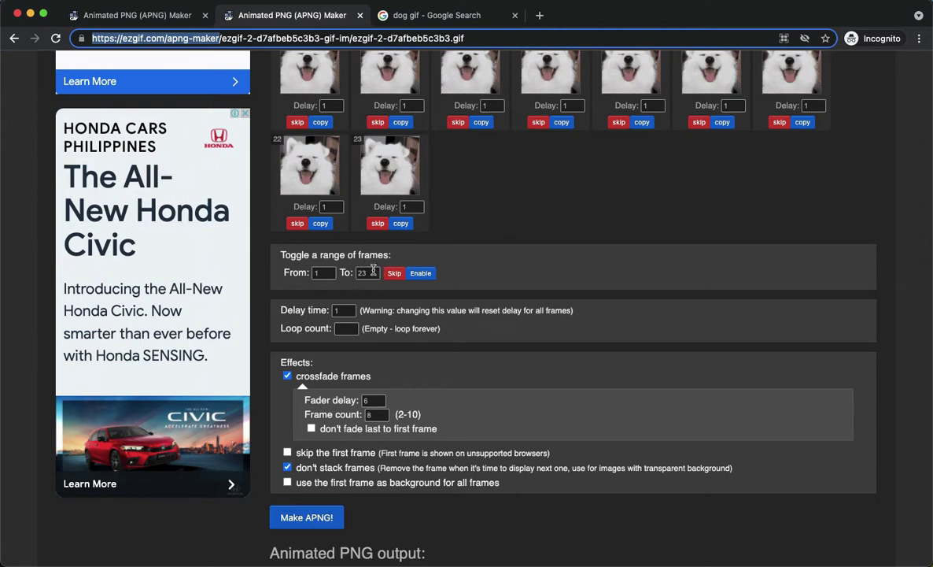
click(371, 272)
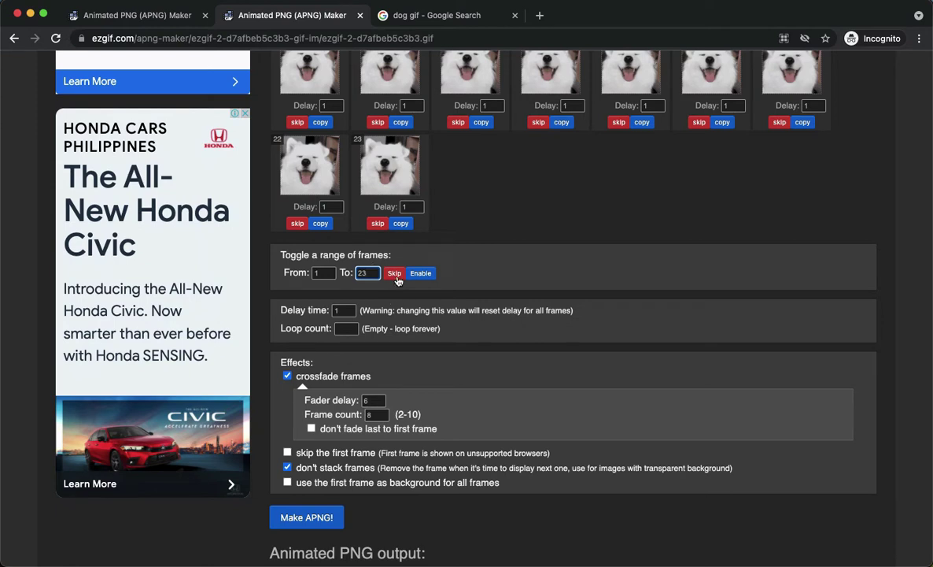
scroll(403, 279, down, 3)
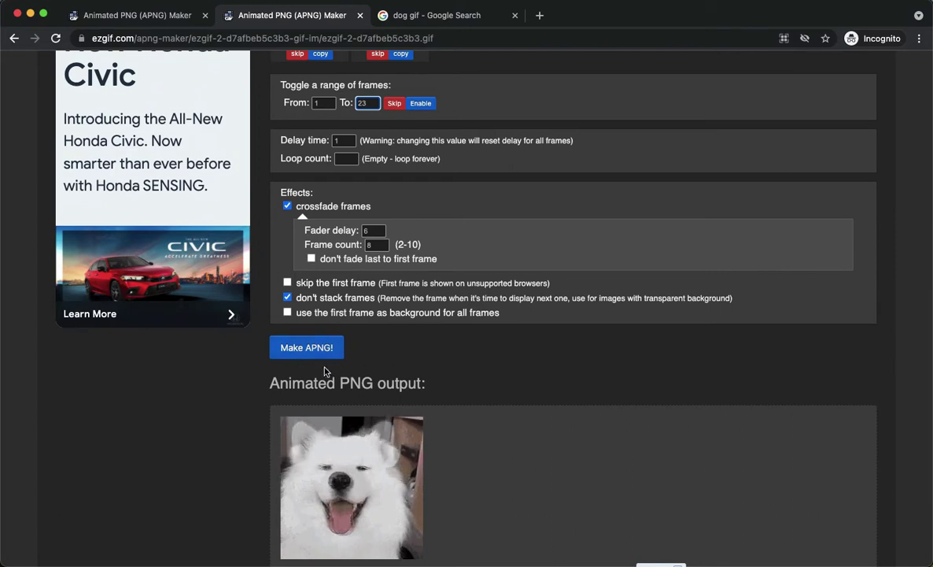
scroll(373, 347, down, 3)
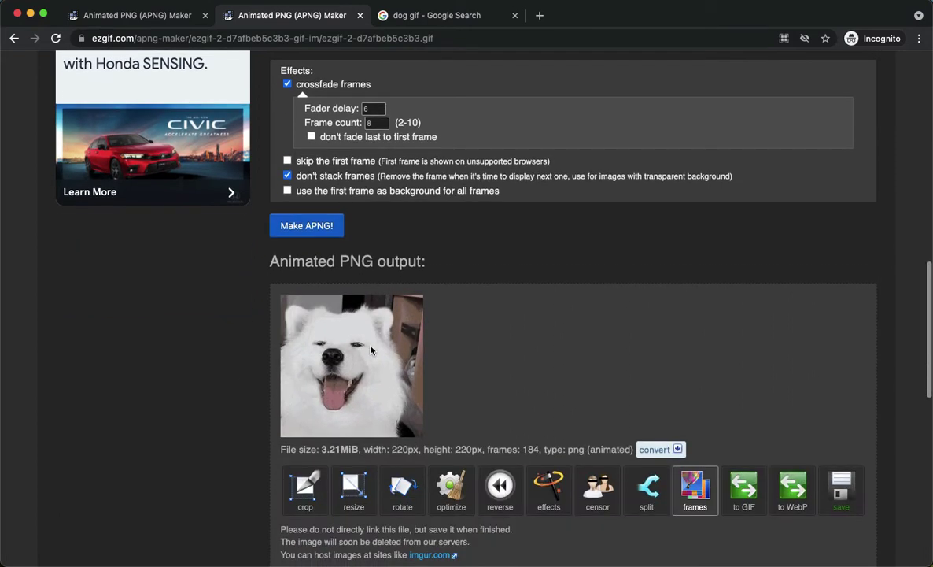
scroll(372, 350, down, 1)
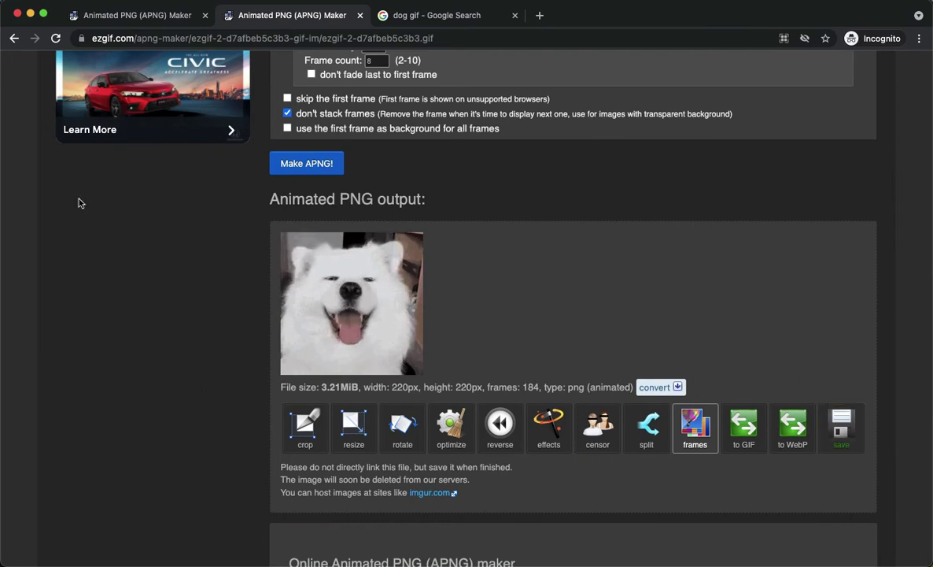
Step: Save the crossfaded dog APNG output to the computer as a .png file
right_click(343, 281)
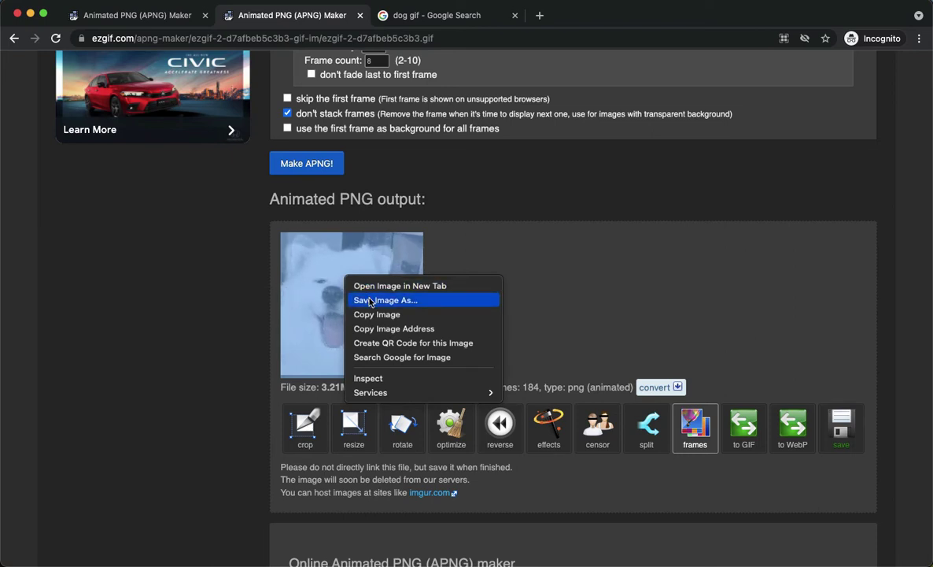
click(370, 300)
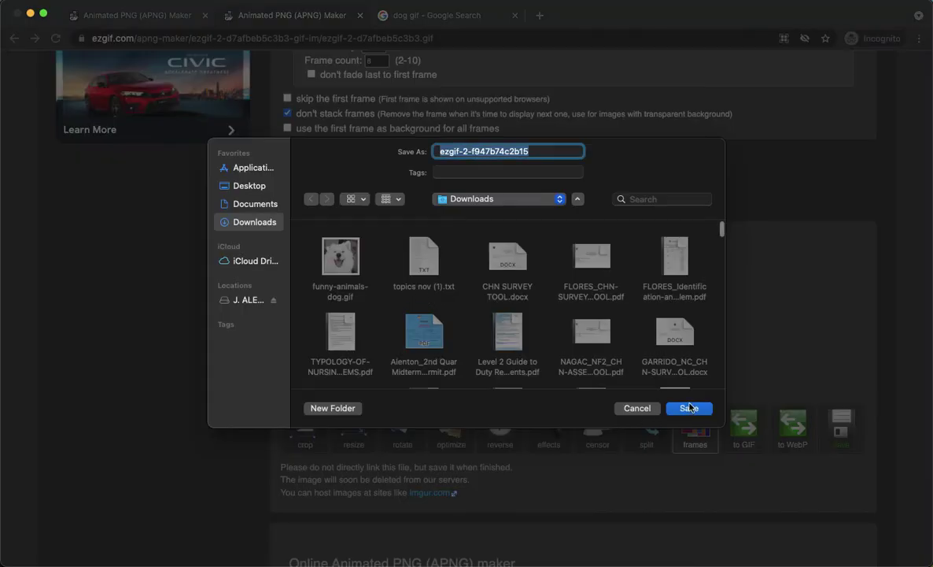
click(690, 408)
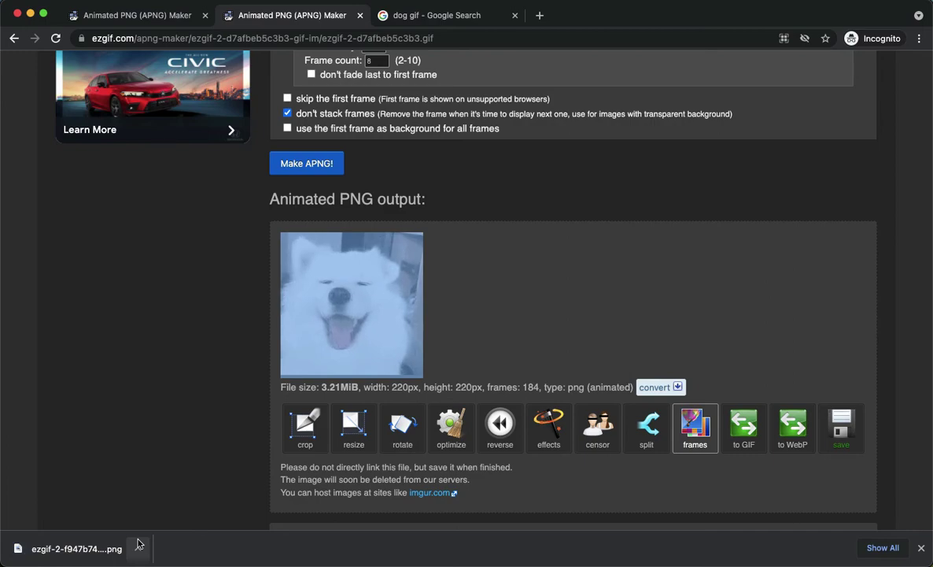
key(ctrl+Up)
Step: In Discord, go to User Profile settings and start uploading a new avatar image
click(270, 275)
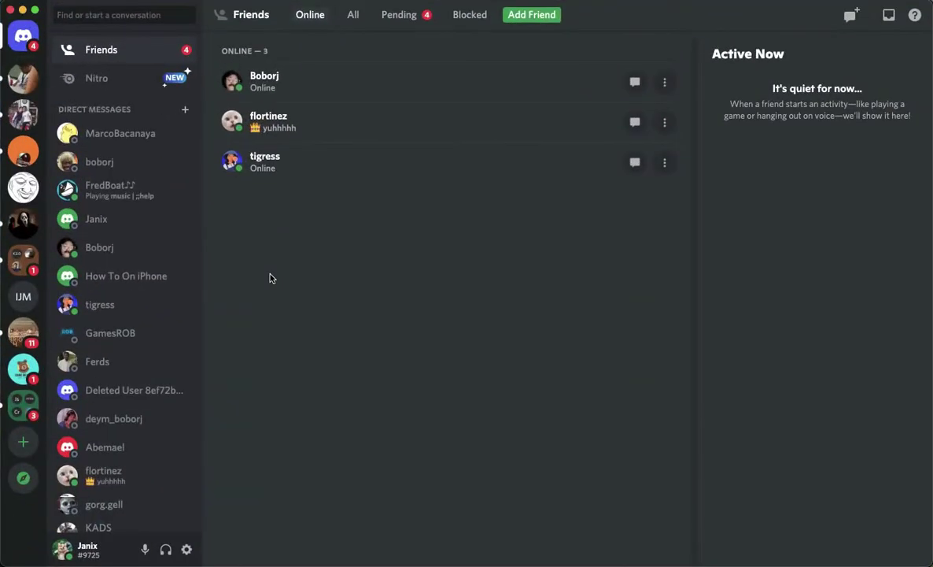
click(185, 550)
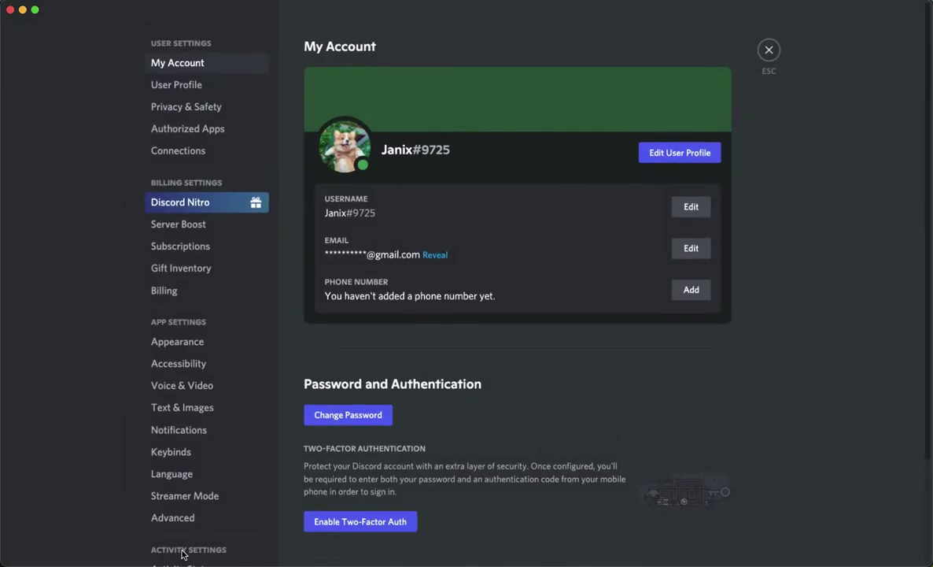
click(661, 154)
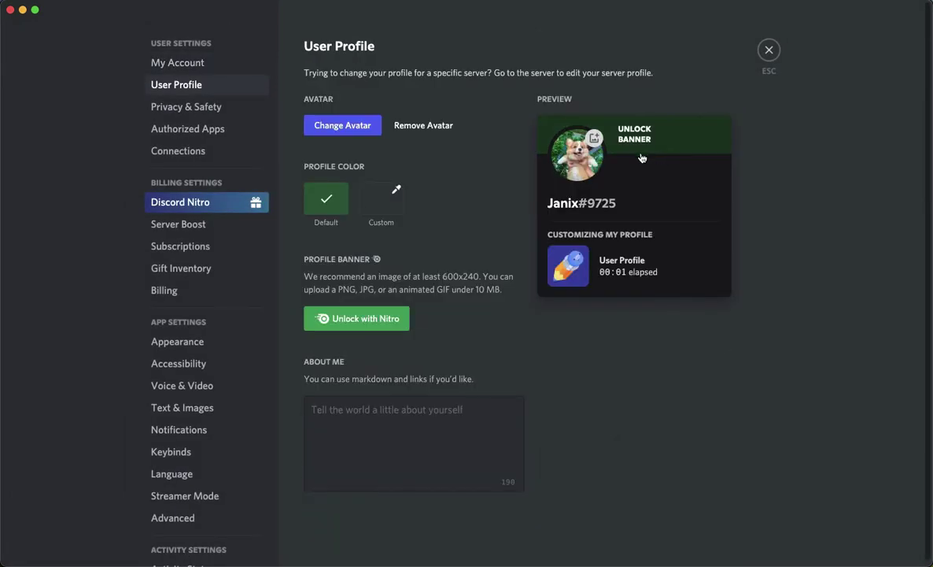
click(583, 165)
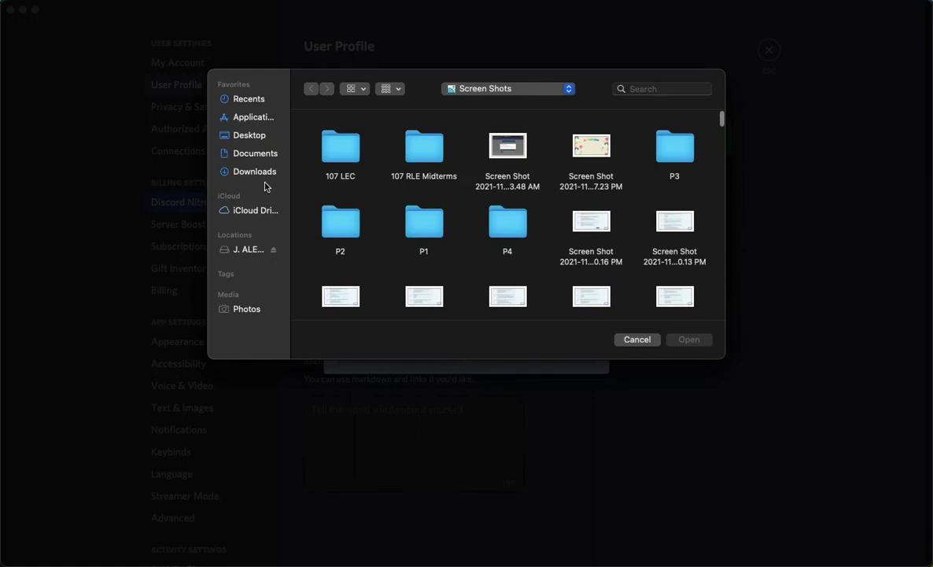
Step: Choose the ezgif-2 dog PNG from Downloads as the new Discord avatar
click(252, 173)
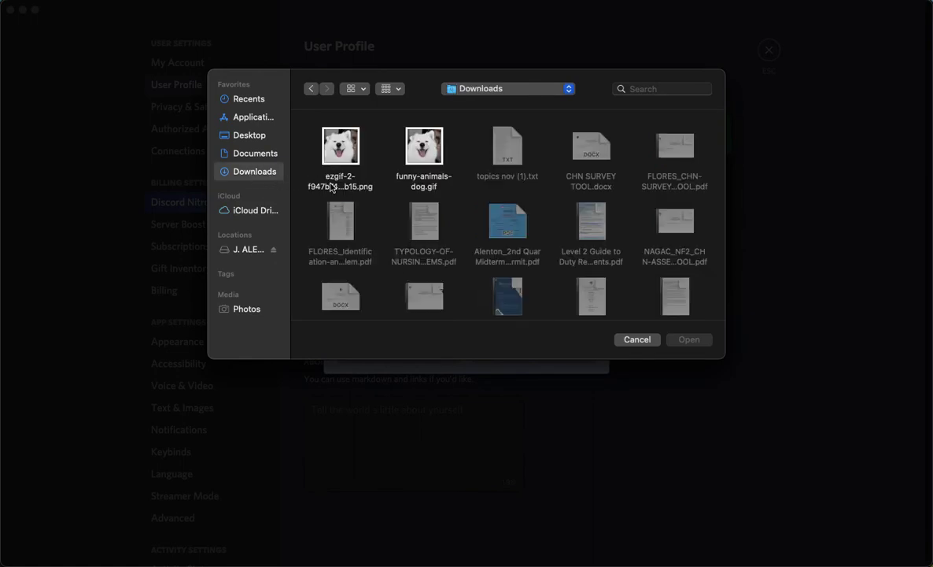
click(336, 185)
click(700, 340)
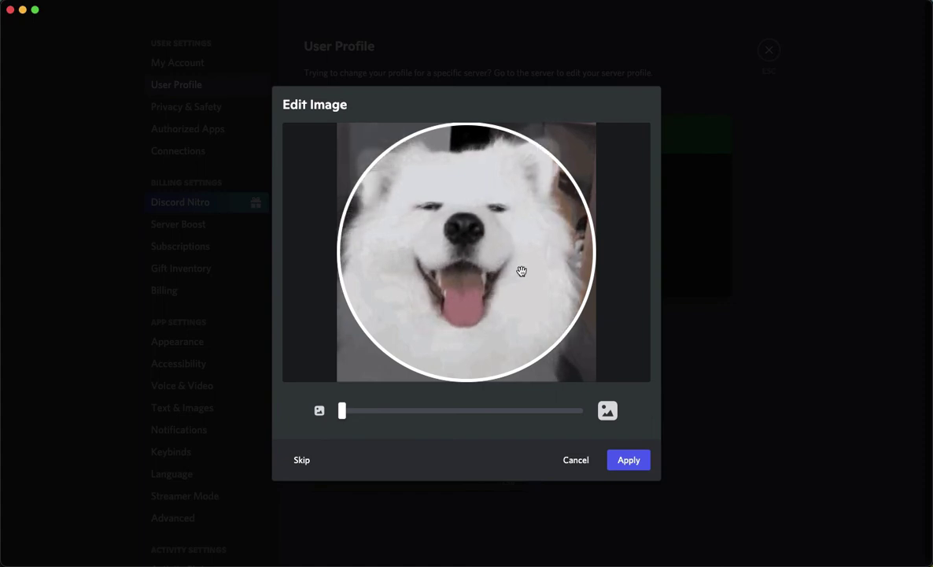
Step: Apply the circular crop so the dog image becomes the profile avatar preview
click(627, 466)
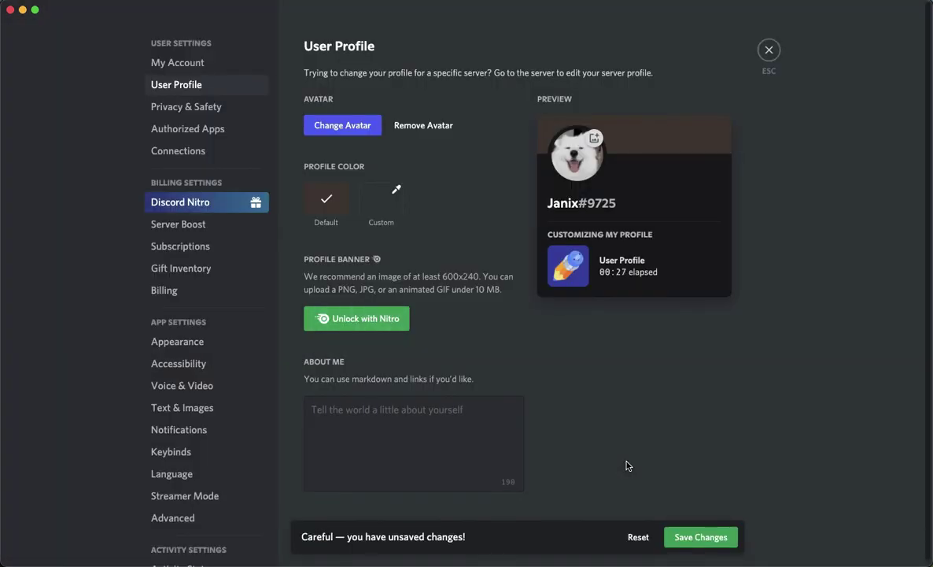